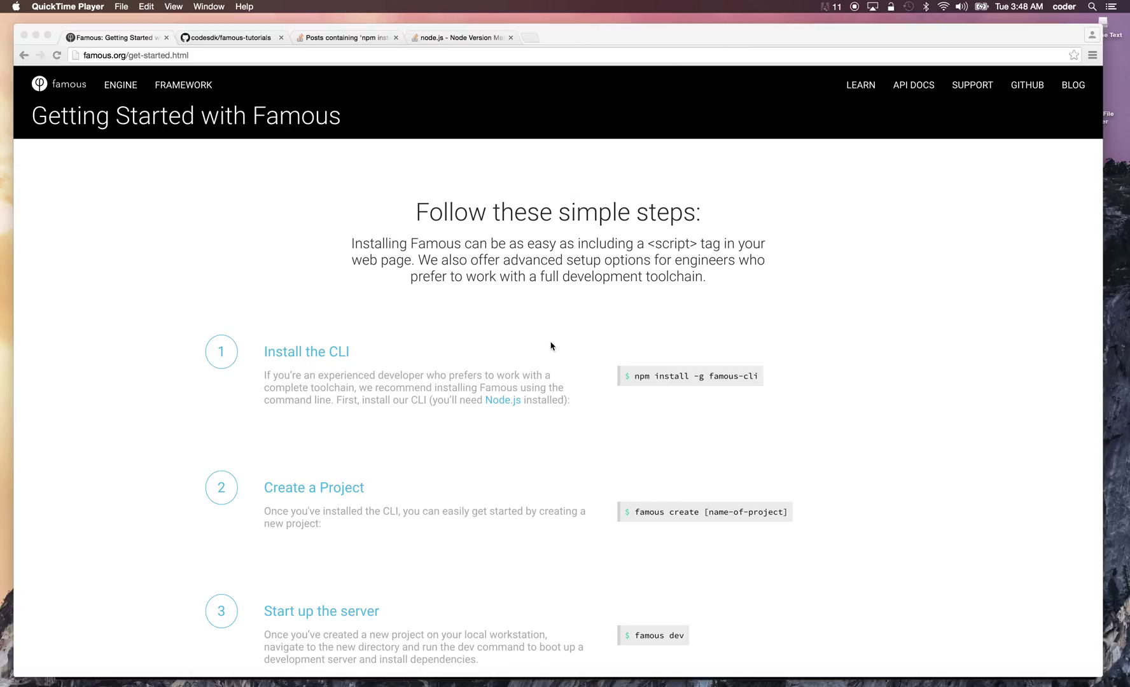
- Select the npm install -g famous-cli command on the Famous getting-started page
left_click(132, 200)
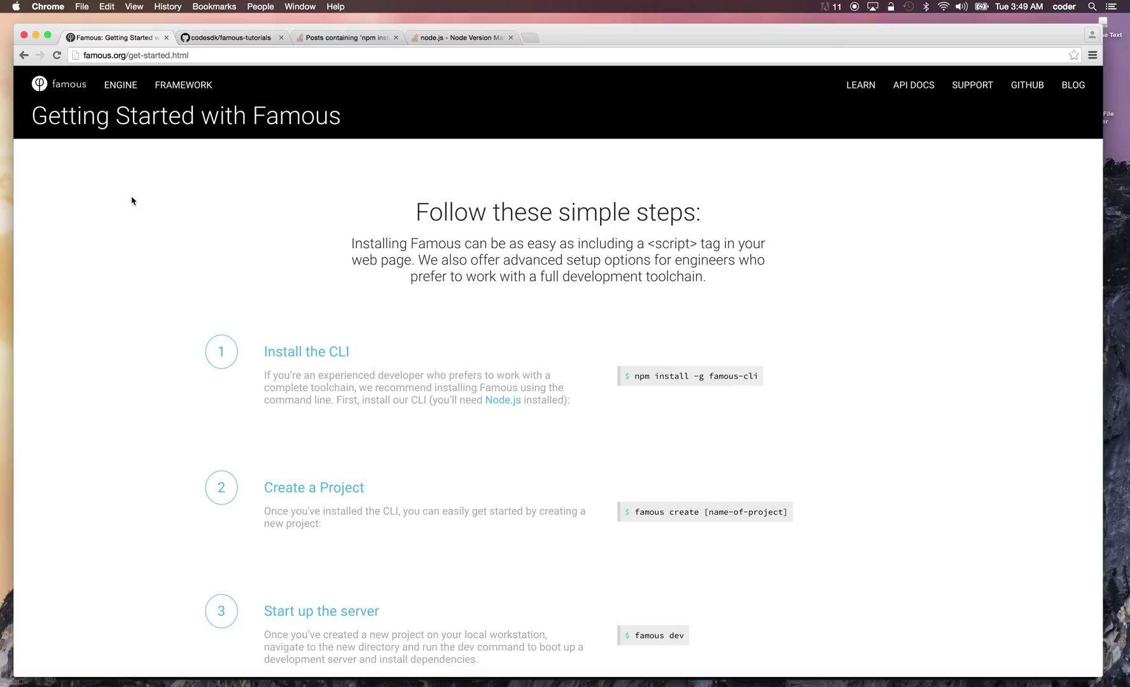
key("super+Tab")
key("Tab")
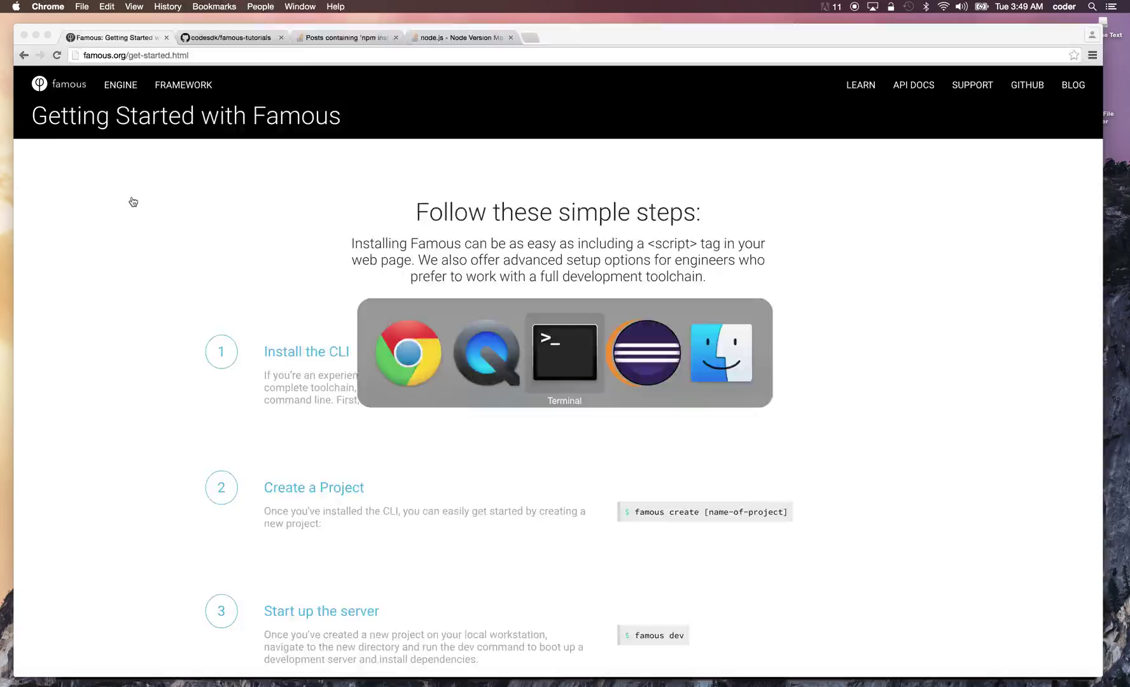
key("super+Tab")
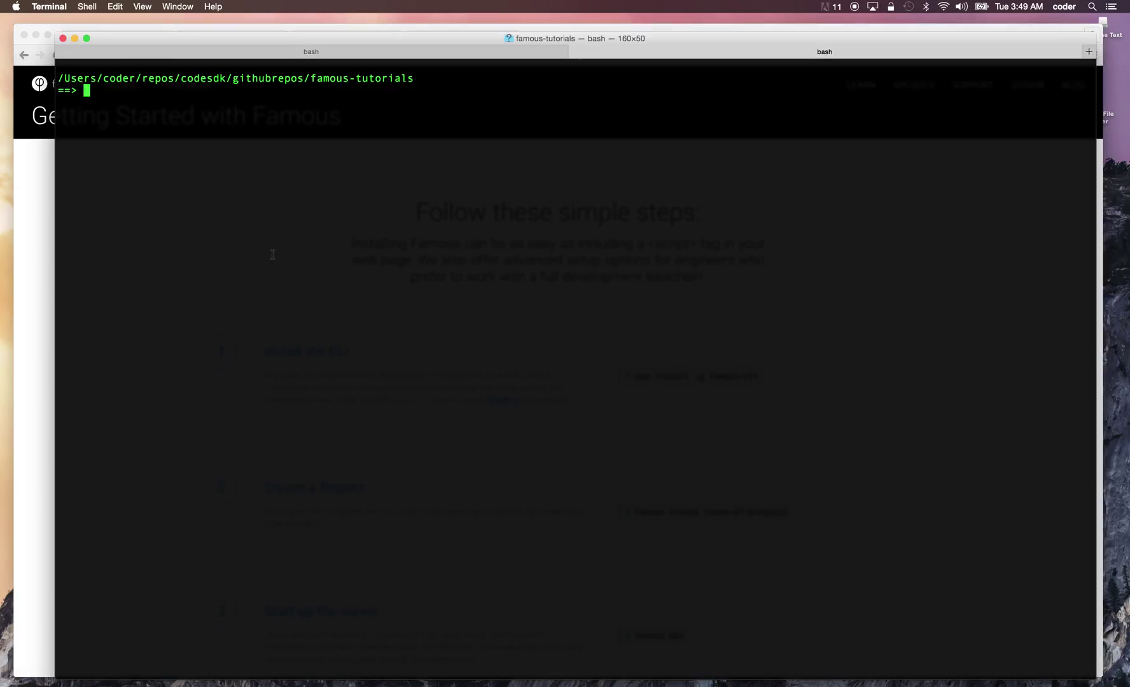
key("super+Tab")
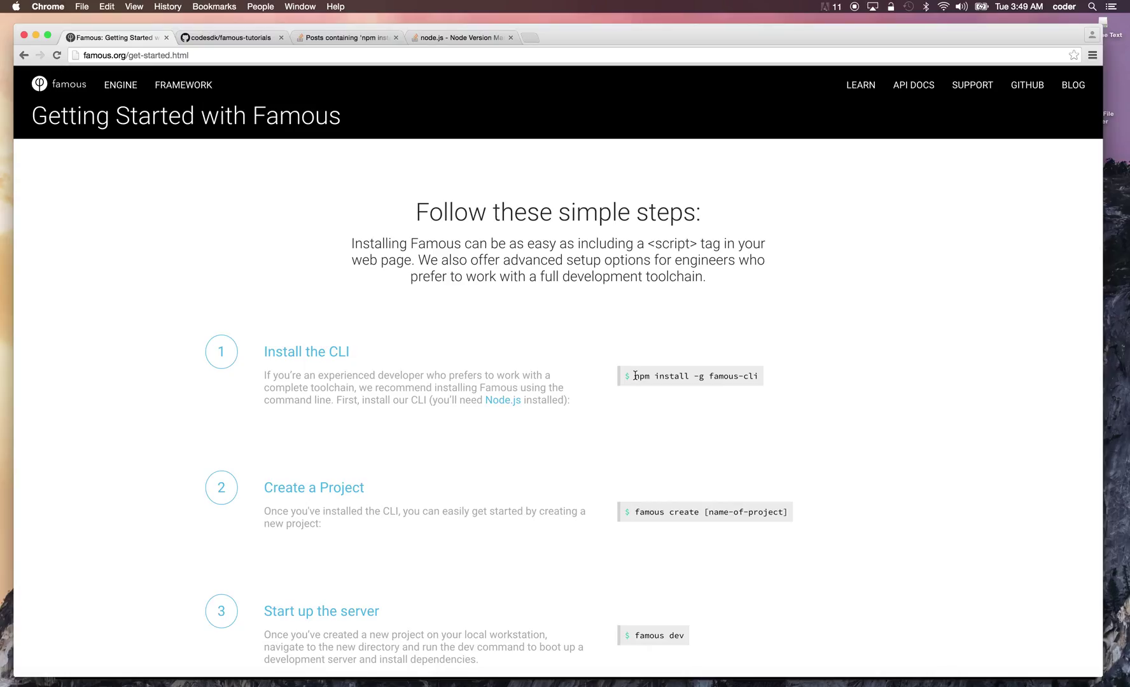
left_click_drag(634, 375, 756, 381)
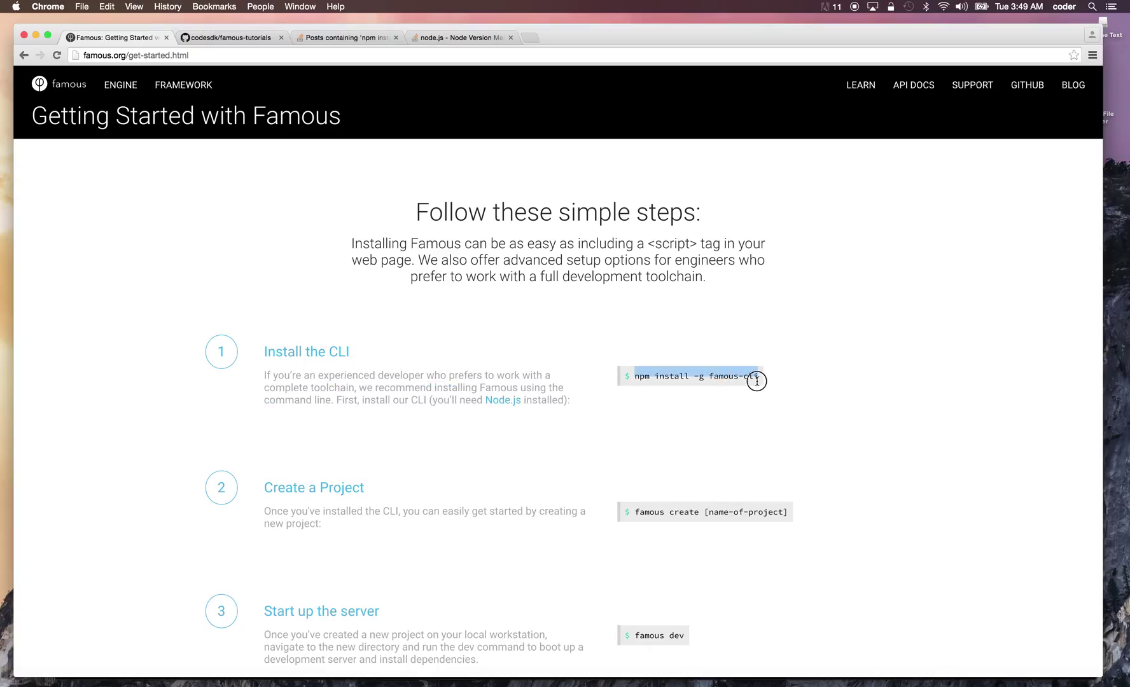
left_click(779, 387)
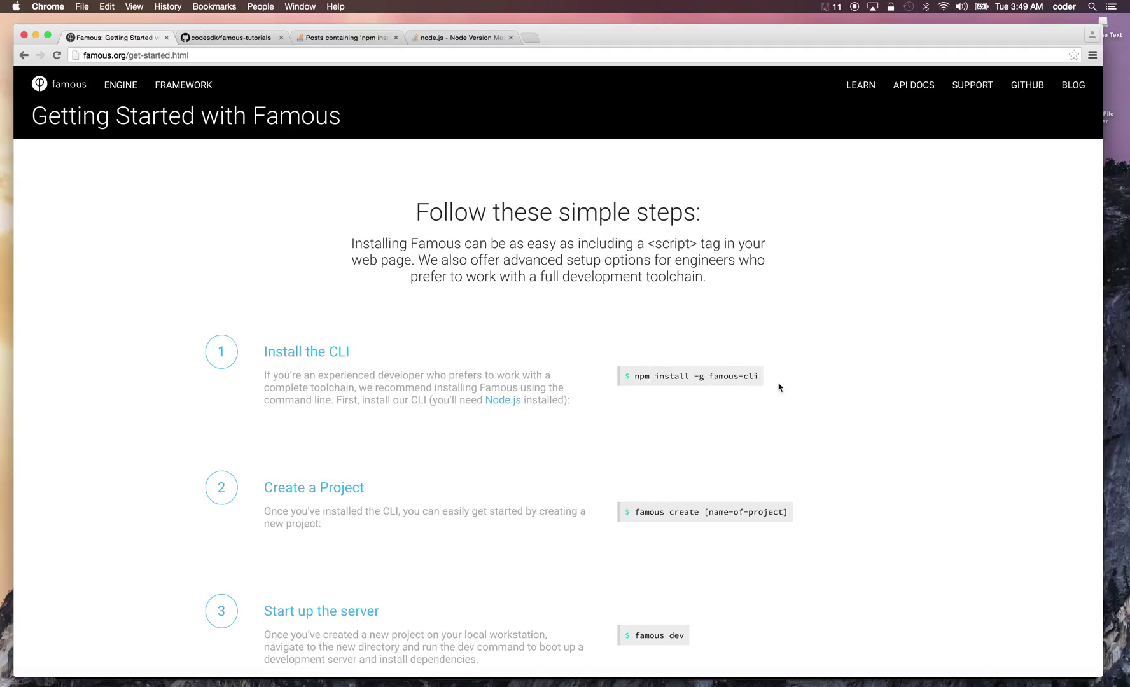
- Run npm install -g famous-cli in Terminal, which fails with an npm lock error
key("super+Tab")
key("super+Tab")
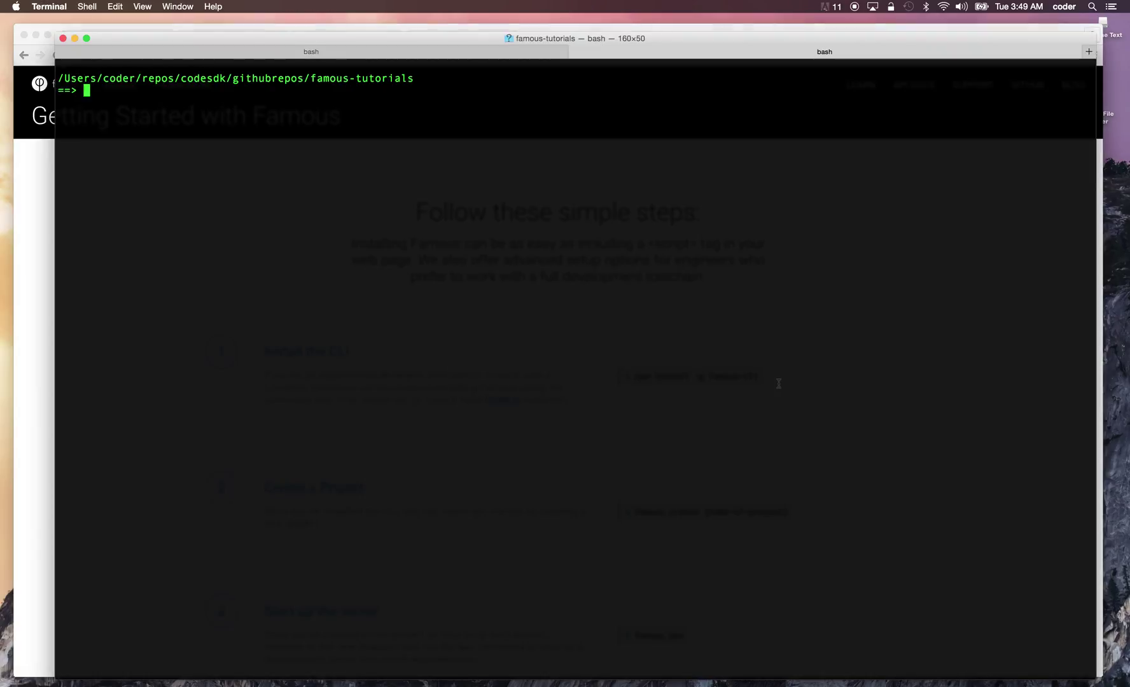
type("npm i")
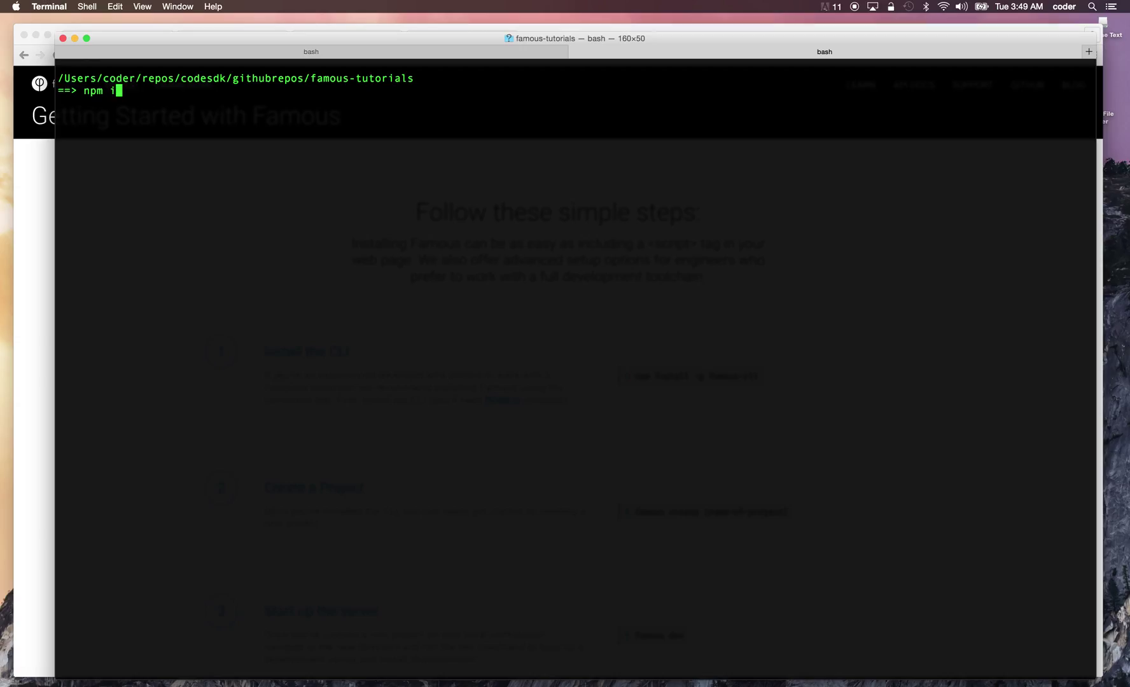
type("nstall -g")
key("super+Tab")
key("super+Tab")
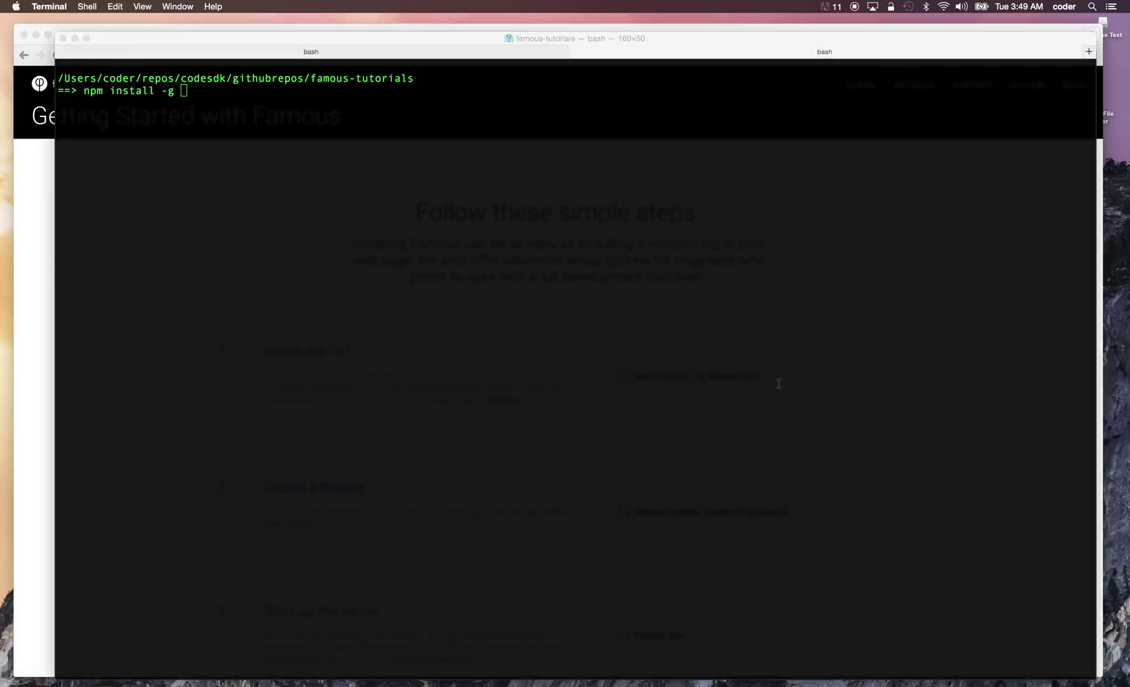
type("famous-cli")
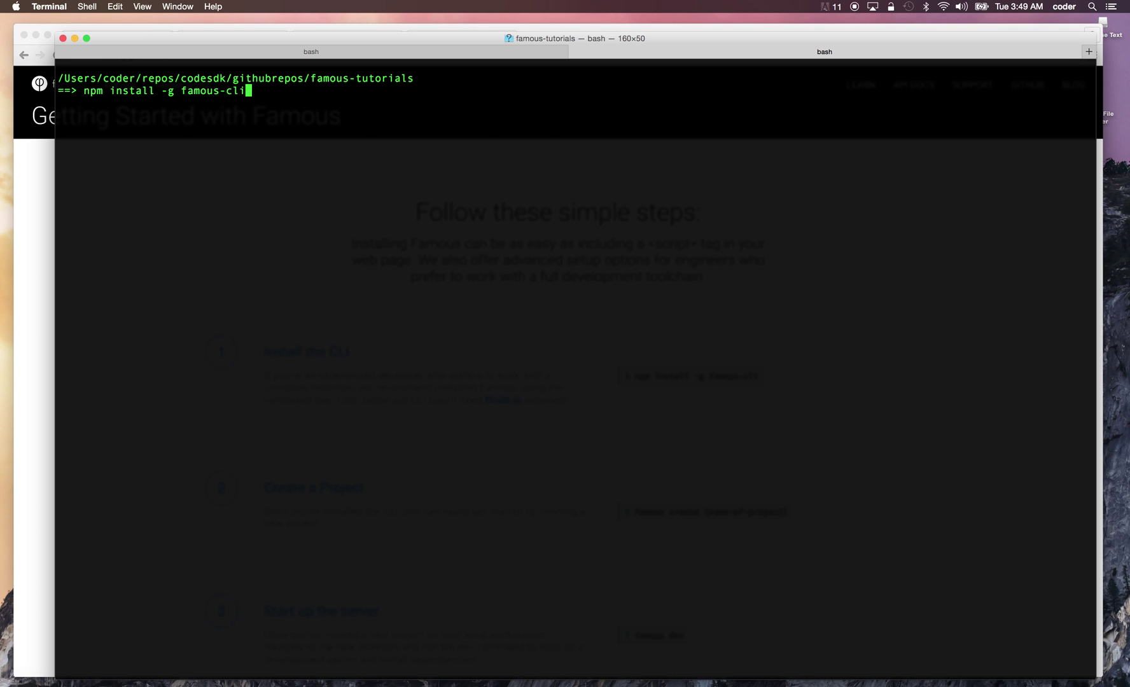
key("Return")
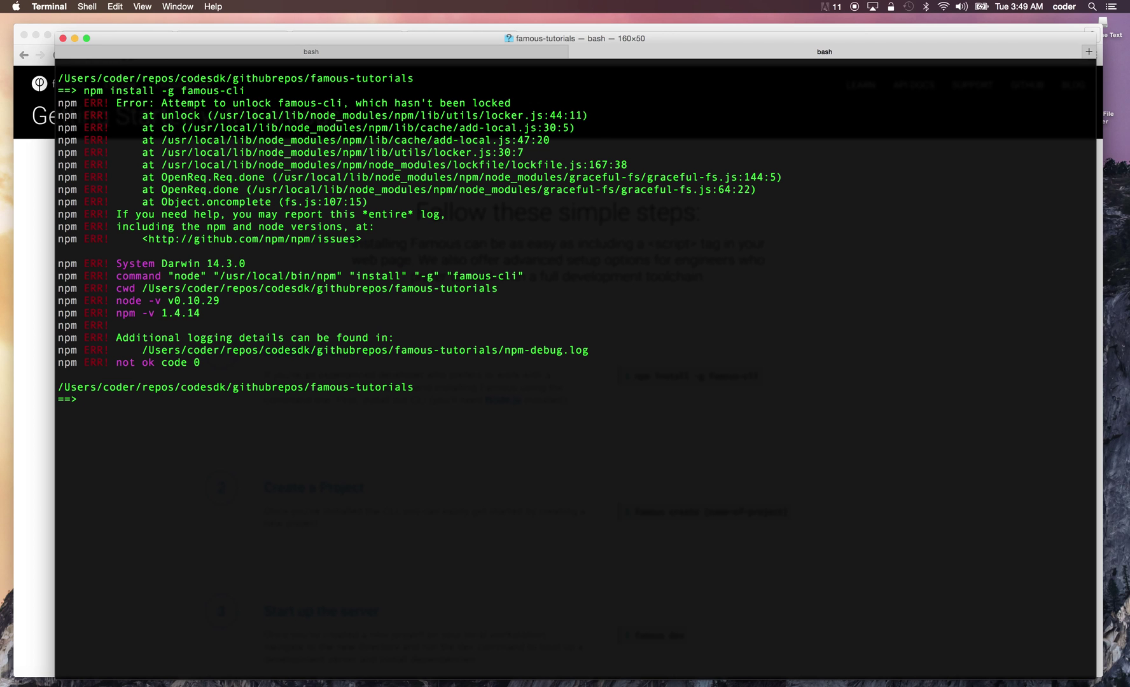
- Rerun the famous-cli install with sudo and enter the administrator password
key("Up")
key("alt+b")
key("alt+b")
key("alt+b")
key("alt+b")
key("alt+b")
type("sudo")
key("Return")
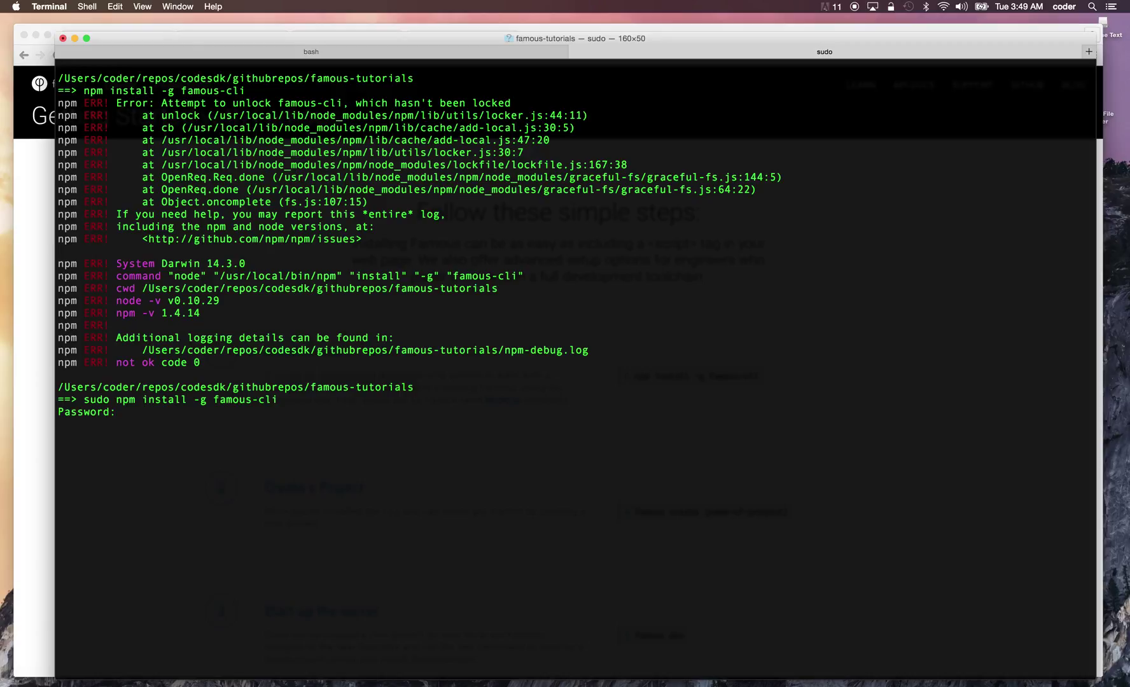
key("Return")
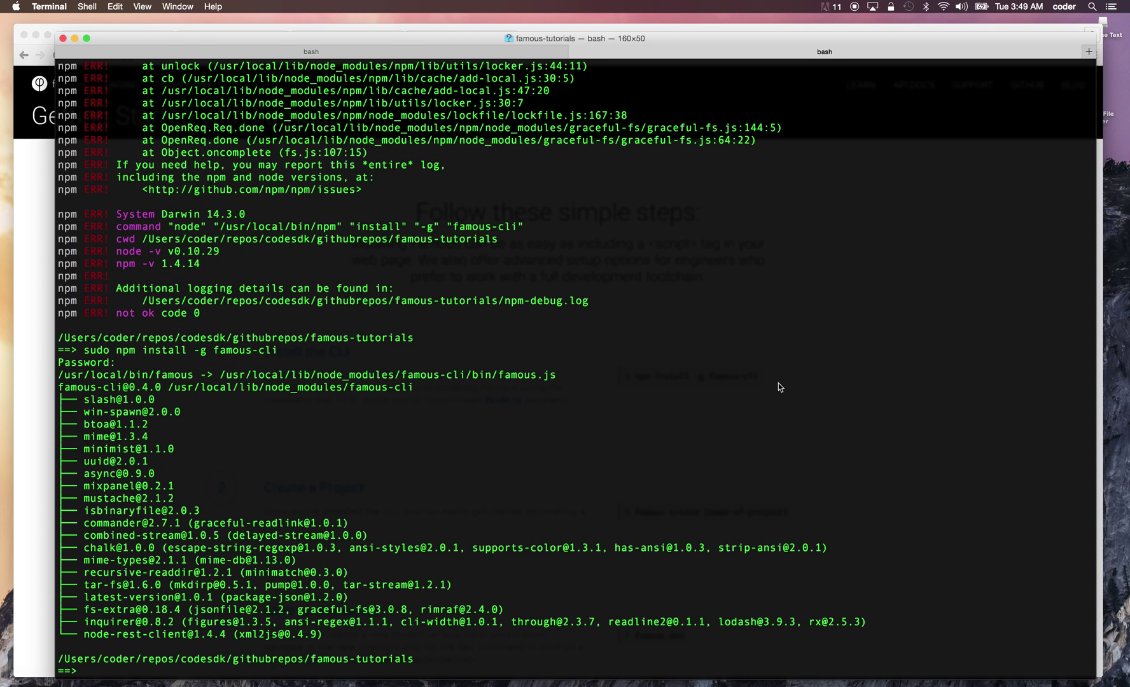
- List the famous-tutorials folder contents with ls -lrt
key("super+Tab")
key("super+Tab")
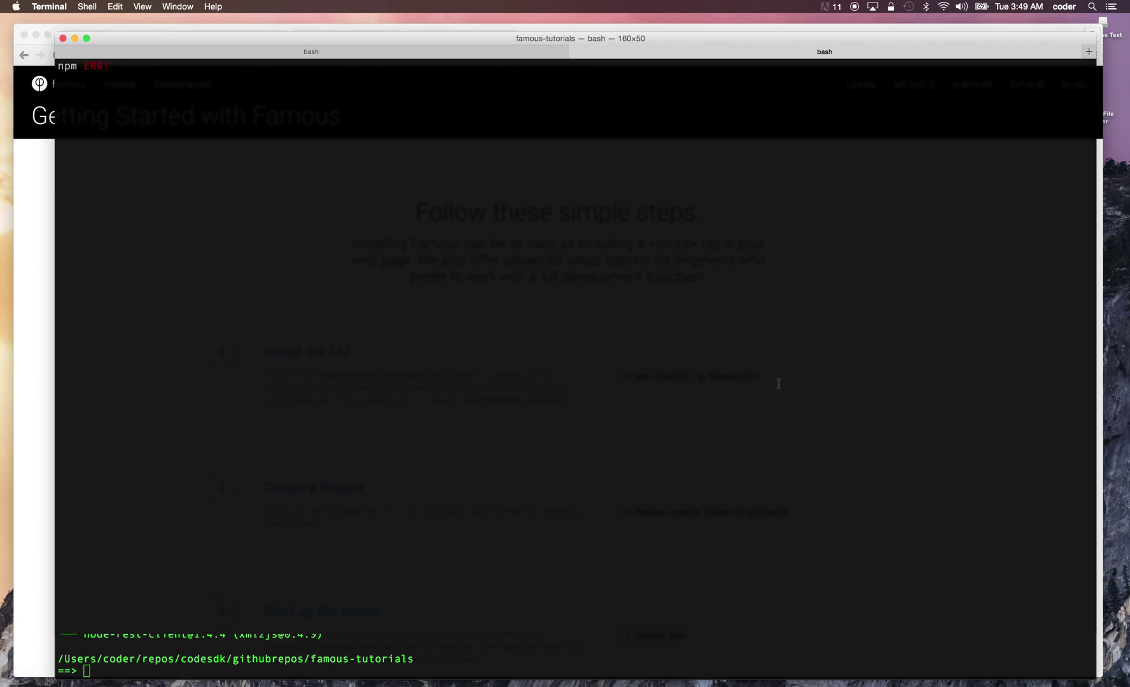
type("ls -lrt")
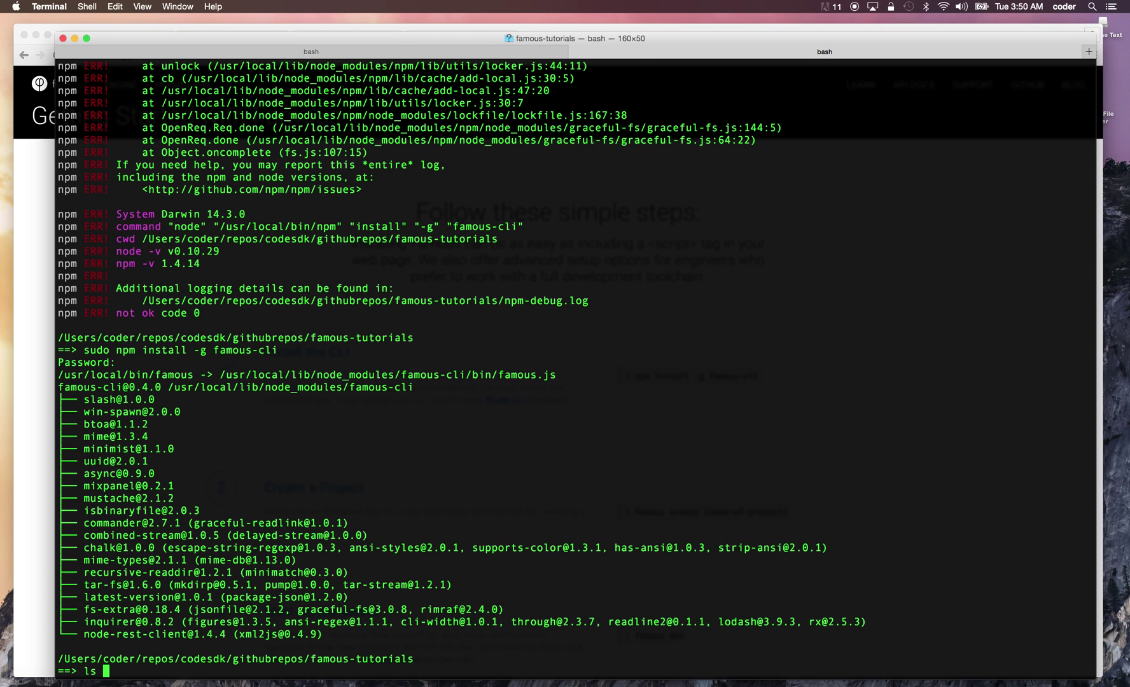
key("Return")
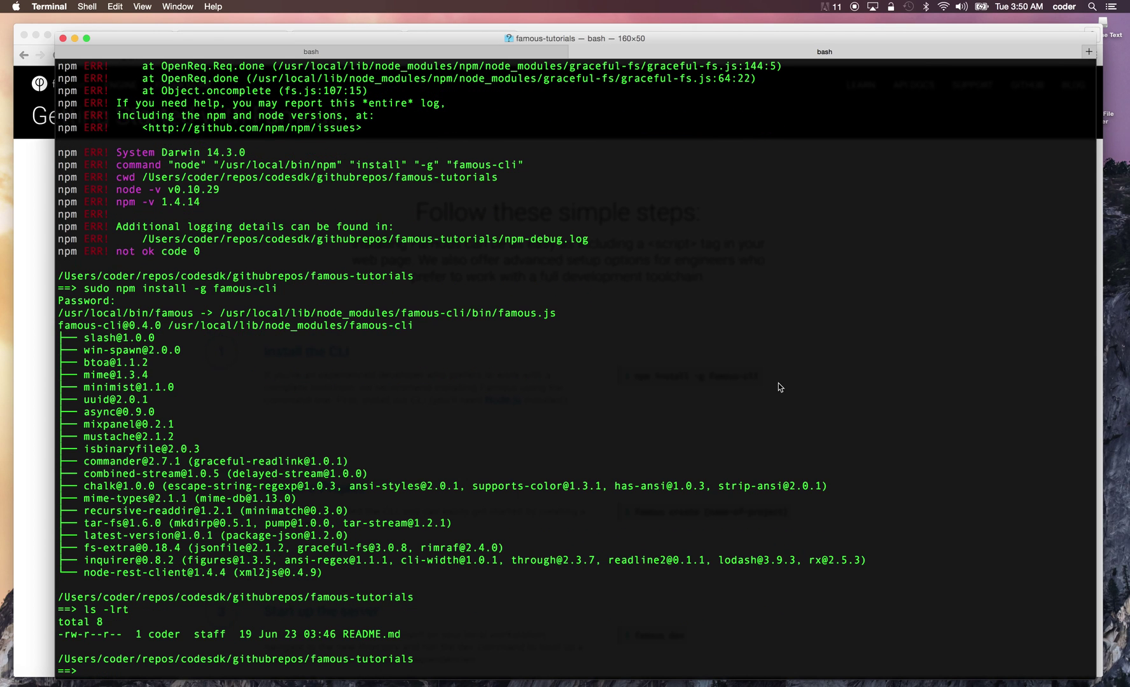
key("super+Tab")
key("super+Tab")
type("fam")
type("ous create")
- Run famous create famousone, then ls -lrt to confirm the famousone folder
key("super+Tab")
key("super+Tab")
key("ctrl+l")
type("fam")
type("ous")
type("-")
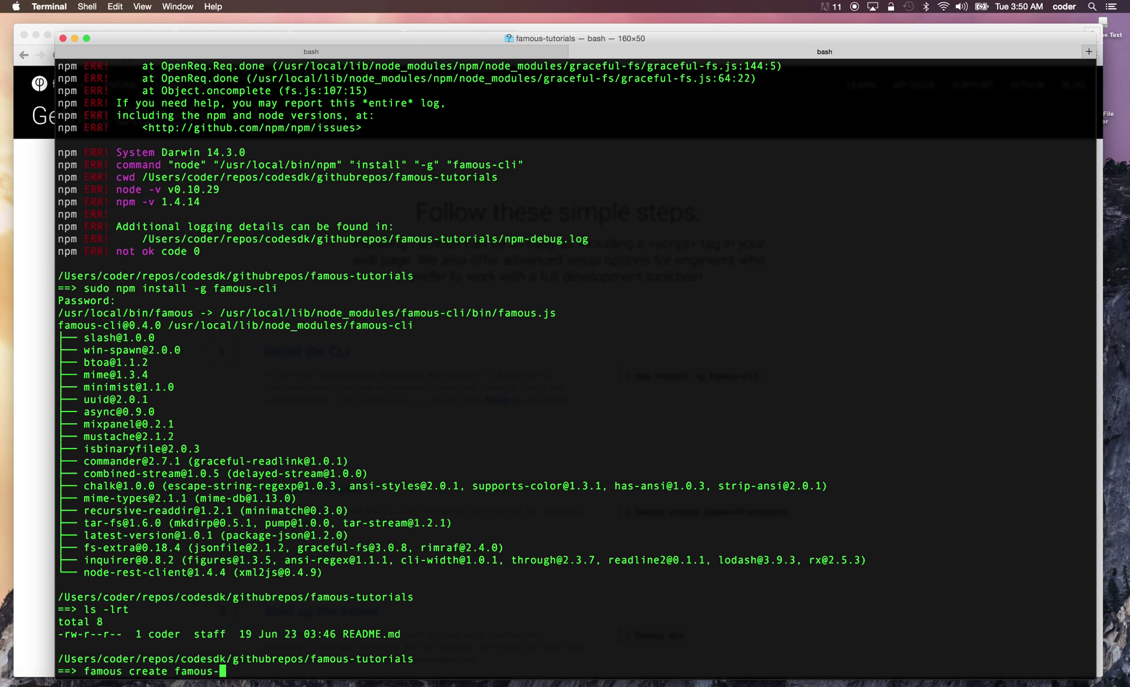
key("BackSpace")
type("one")
key("Return")
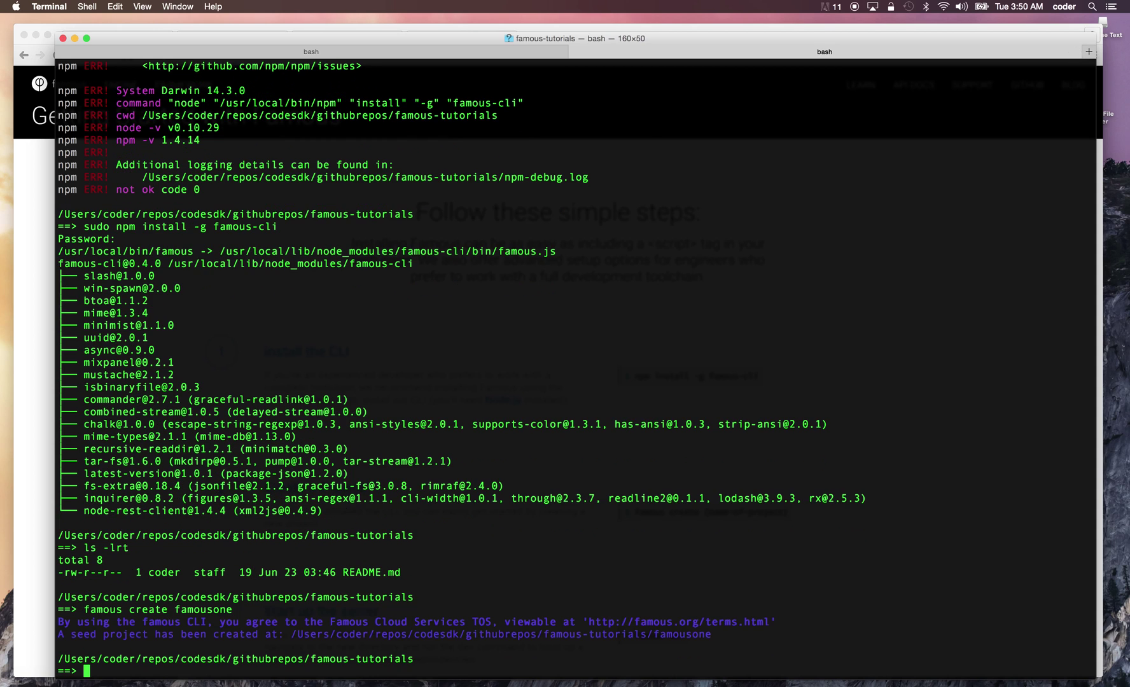
type("ls -lrt")
key("Return")
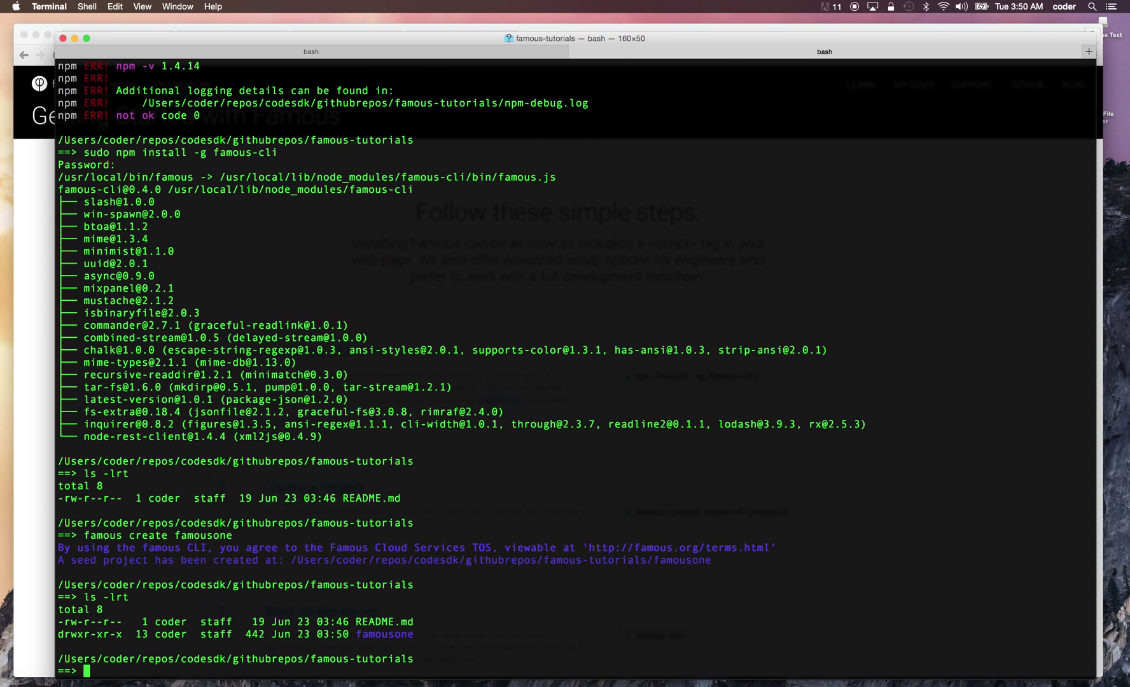
- Change into the famousone/ folder and open it in Atom with 'atom .'
key("super+Tab")
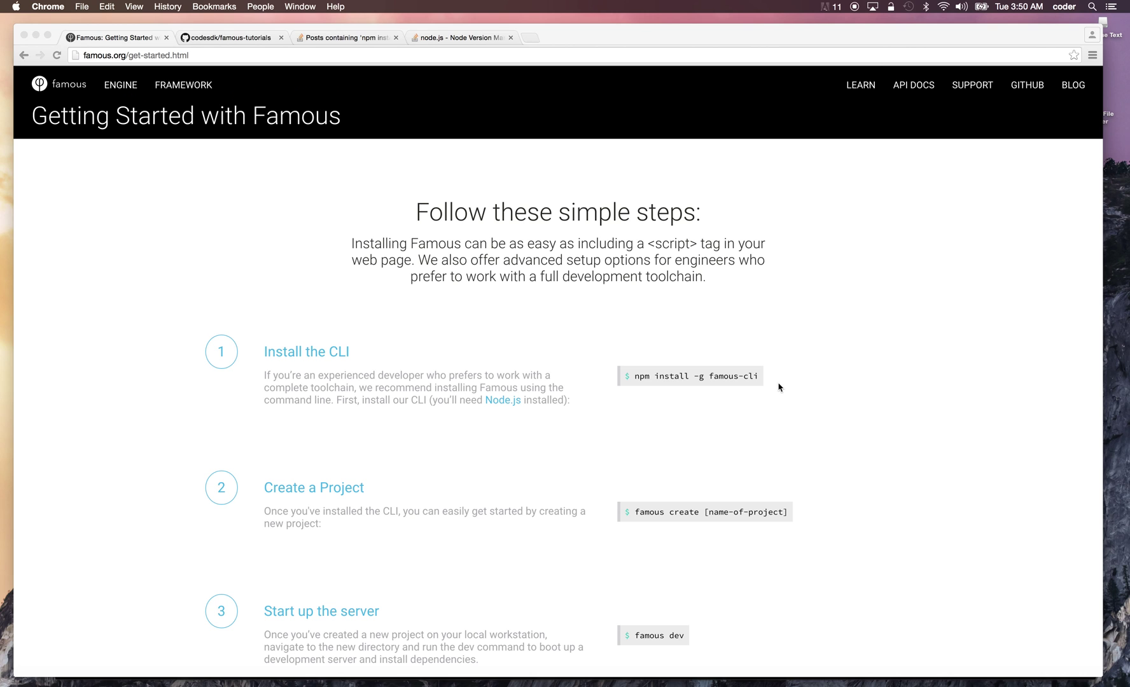
scroll(830, 399, "down", 2)
scroll(829, 399, "down", 2)
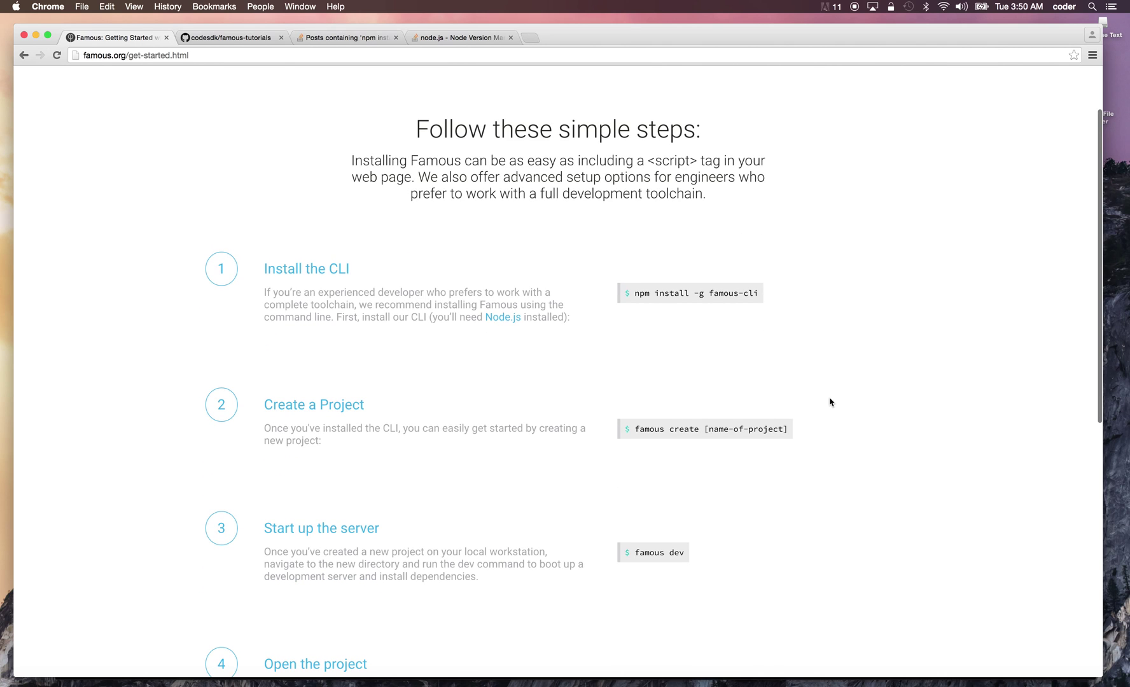
key("super+Tab")
type("cd f")
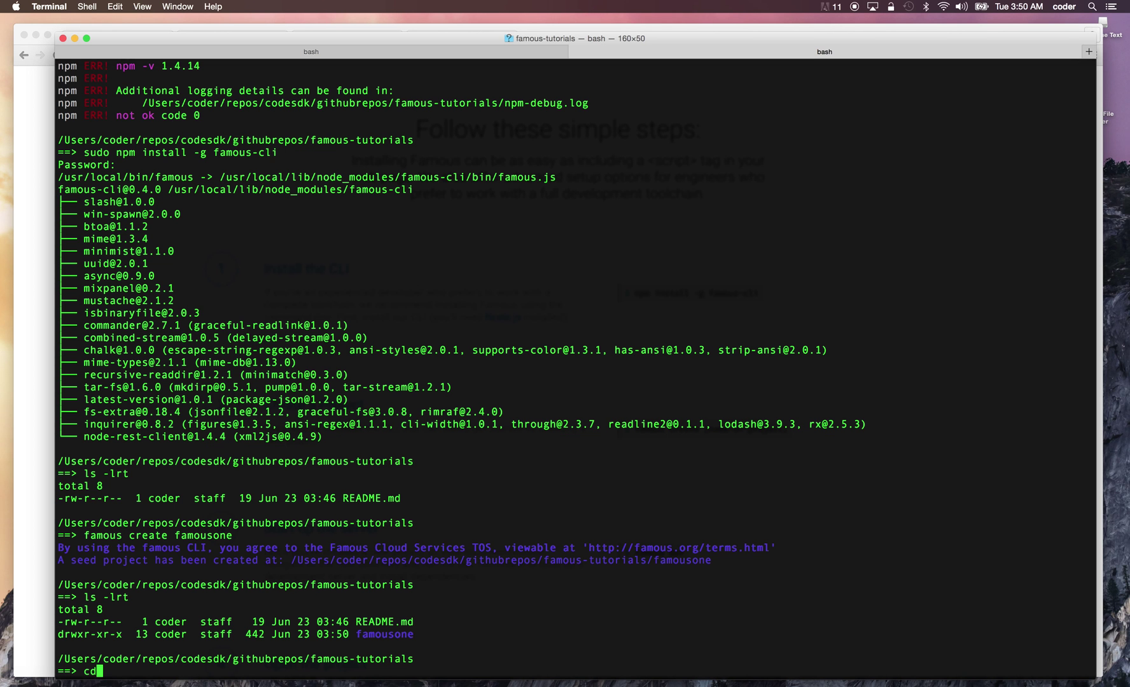
key("Tab")
key("Return")
type("atom .")
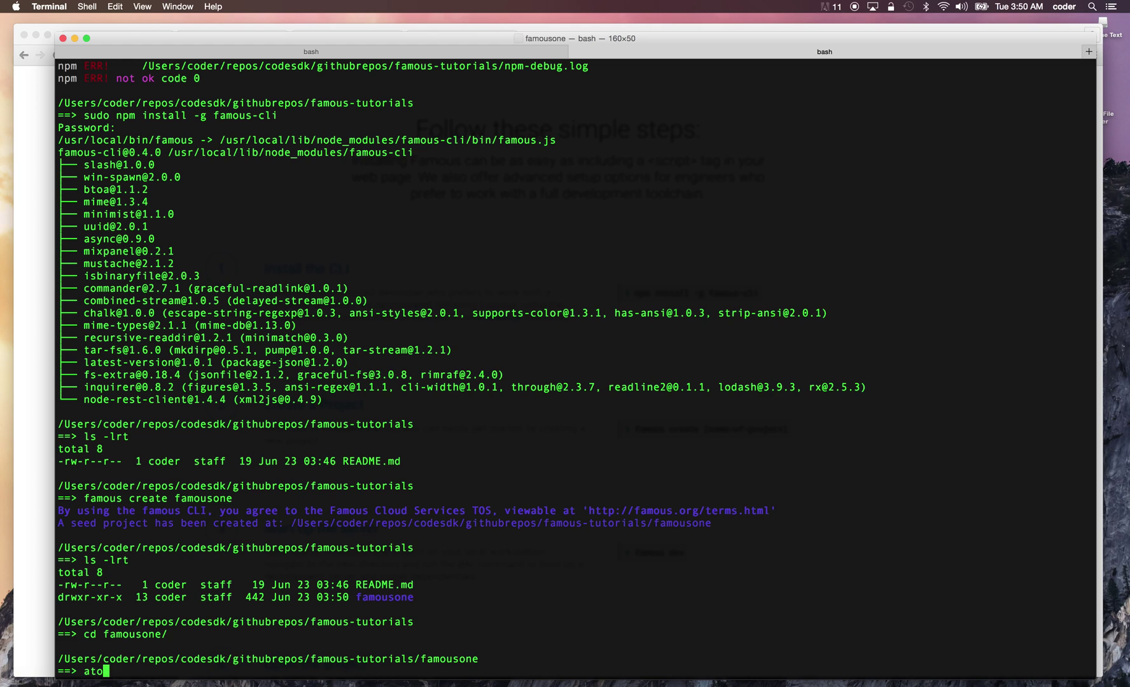
key("Return")
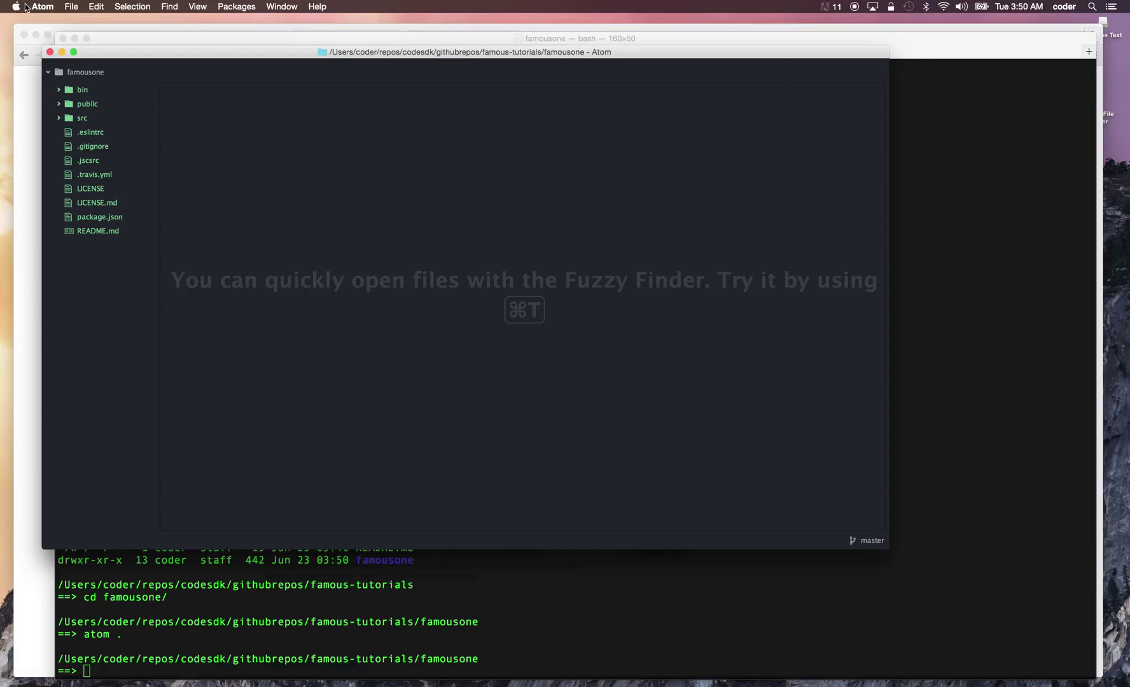
- Open src/index.js, enlarge the editor, and inspect the FamousEngine.init() lines
left_click(62, 118)
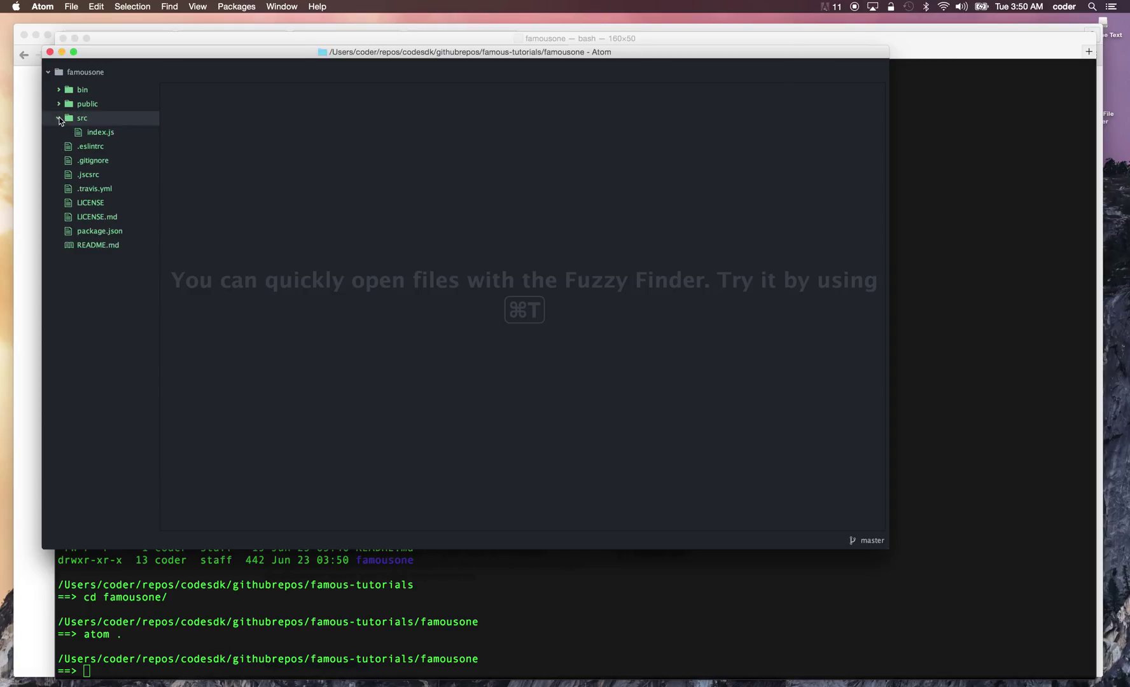
left_click(100, 132)
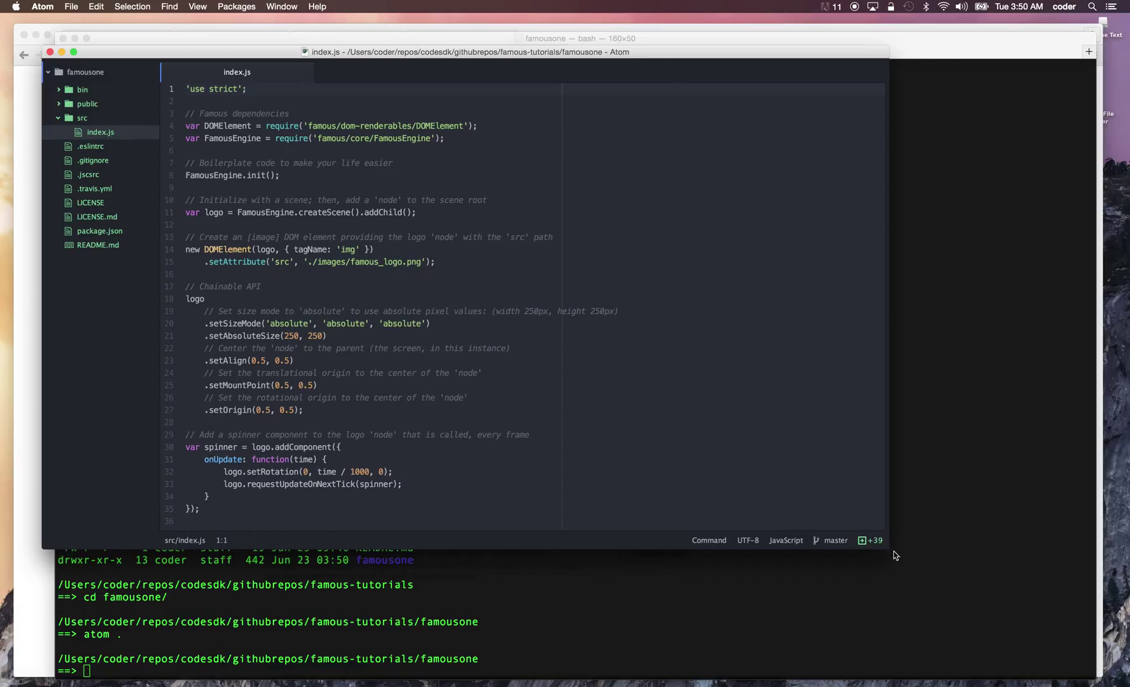
left_click_drag(887, 543, 1053, 610)
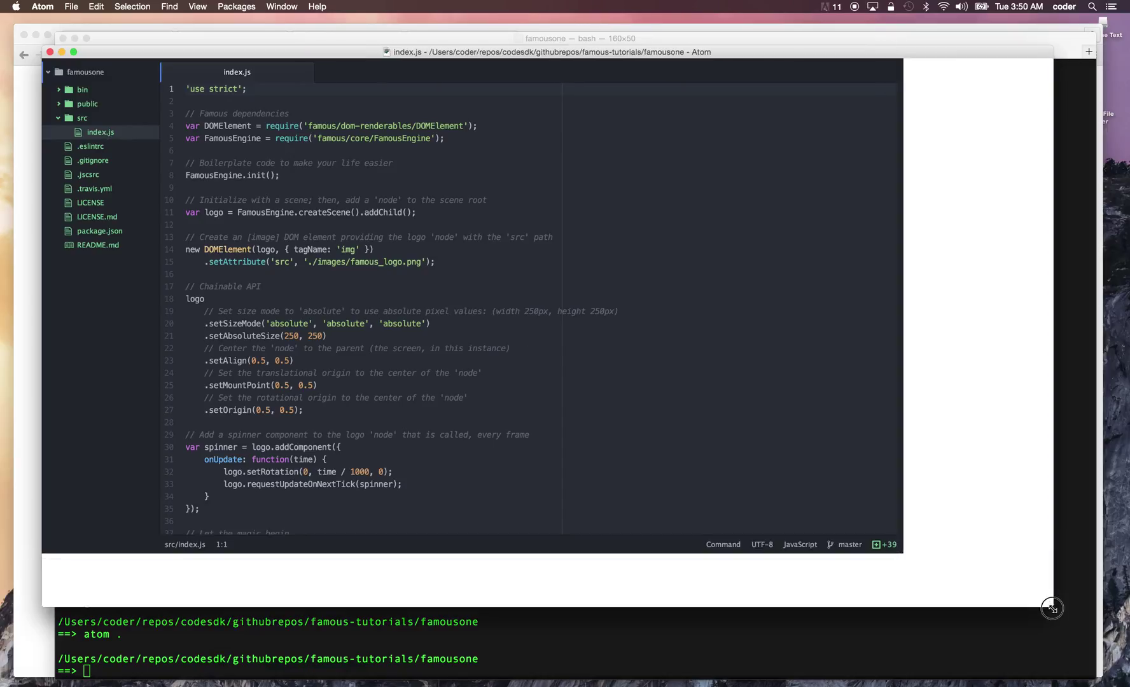
left_click(321, 162)
left_click(331, 186)
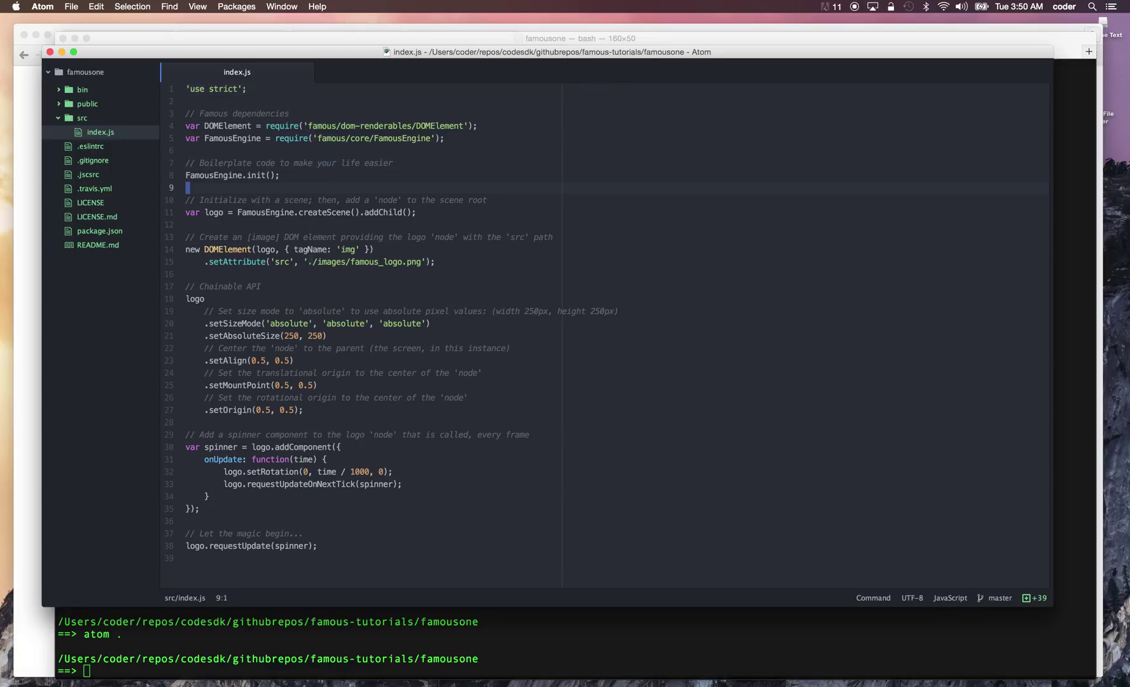
- Inspect the logo's img DOMElement and its image-path setAttribute on lines 14-15
left_click(204, 249)
double_click(351, 249)
left_click(225, 262)
left_click(450, 262)
left_click(469, 164)
key("super+Tab")
- Inspect the requestUpdate call on line 38 and the 1000 rotation divisor on line 32
left_click(312, 546)
left_click(328, 548)
left_click(191, 546)
left_click(358, 471)
- Run famous dev, then sudo famous dev after the browserify error, serving port 1618
key("super+Tab")
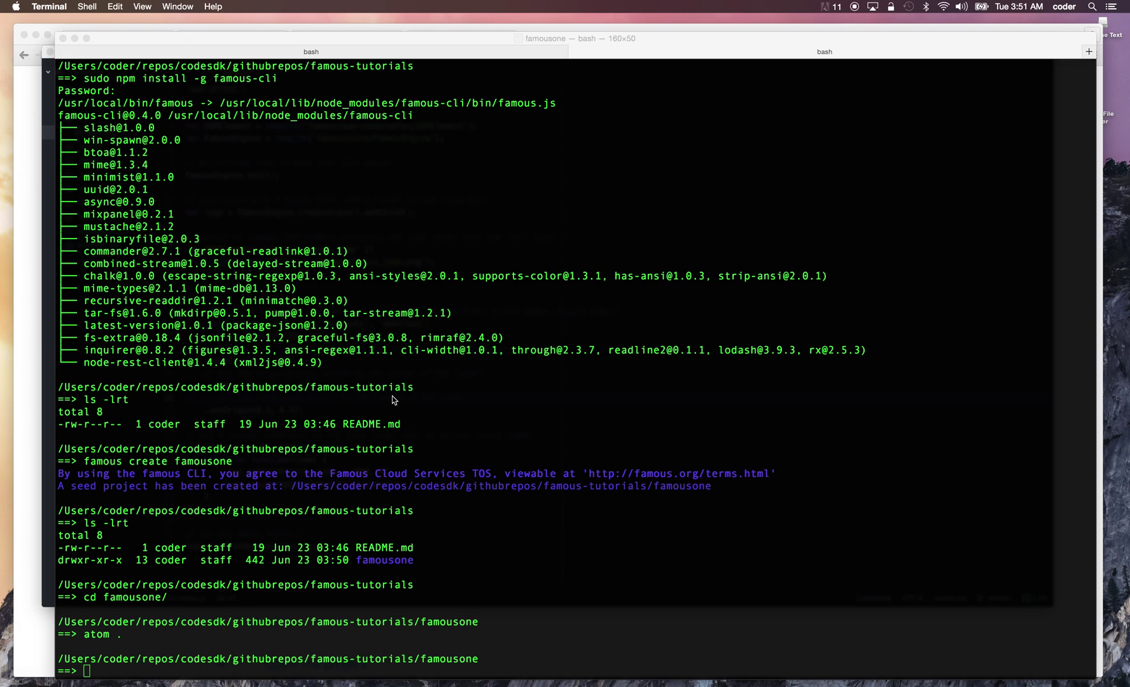
type("famous ")
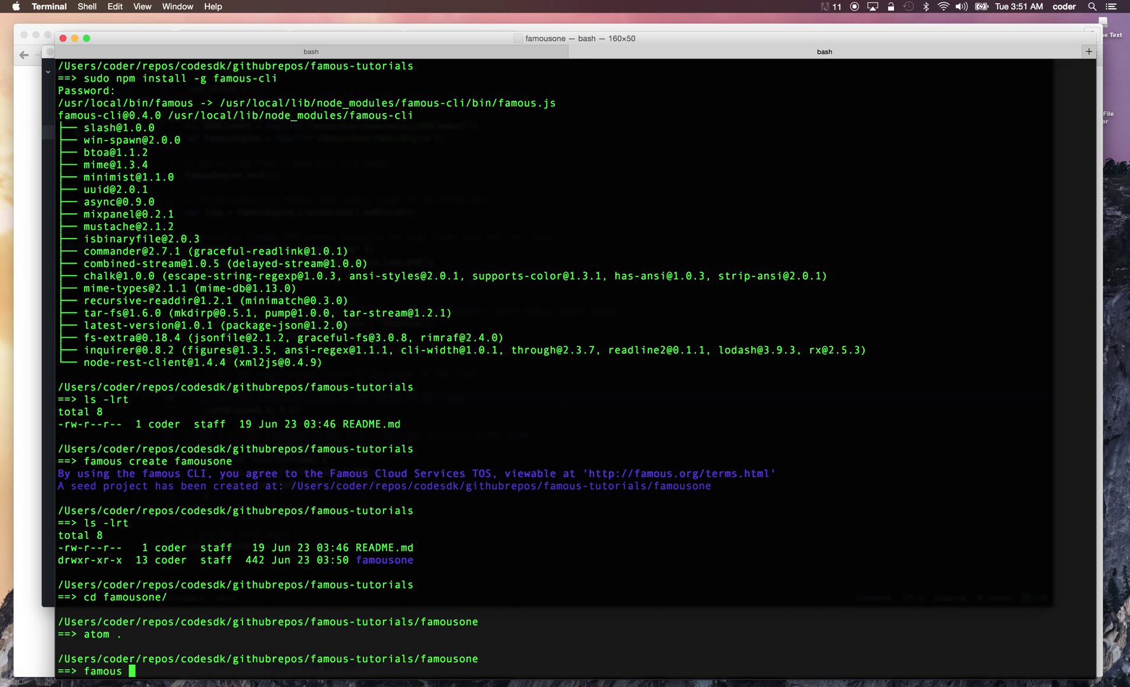
type("dev")
key("Return")
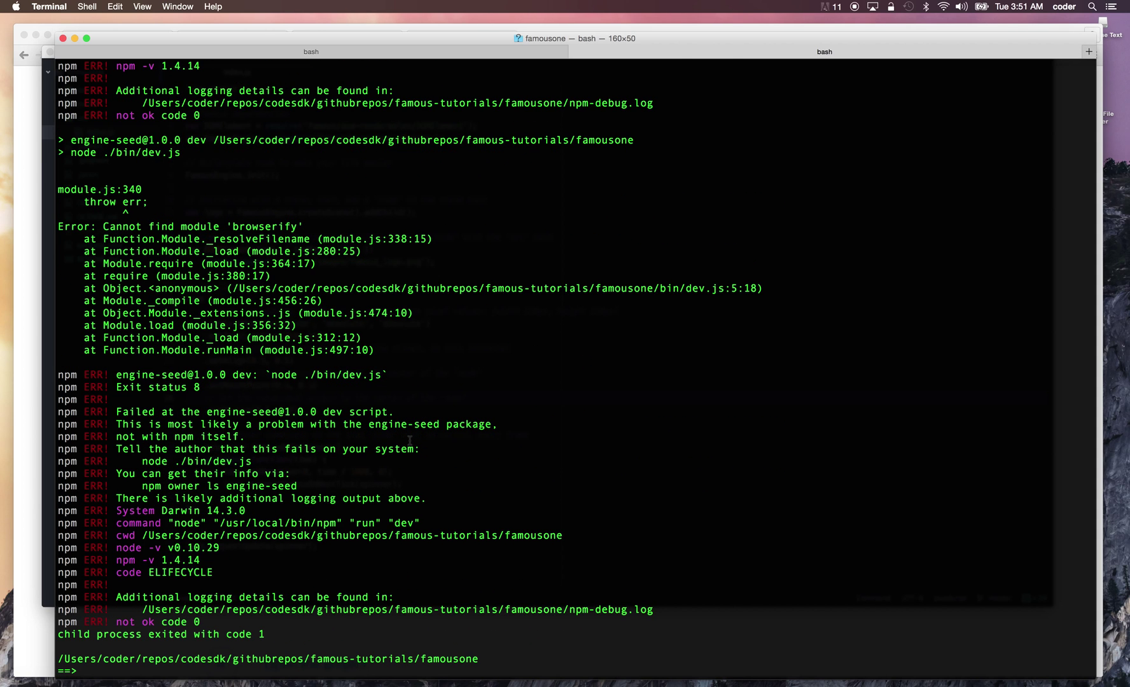
type("sudo fa")
type("mous dev")
key("Return")
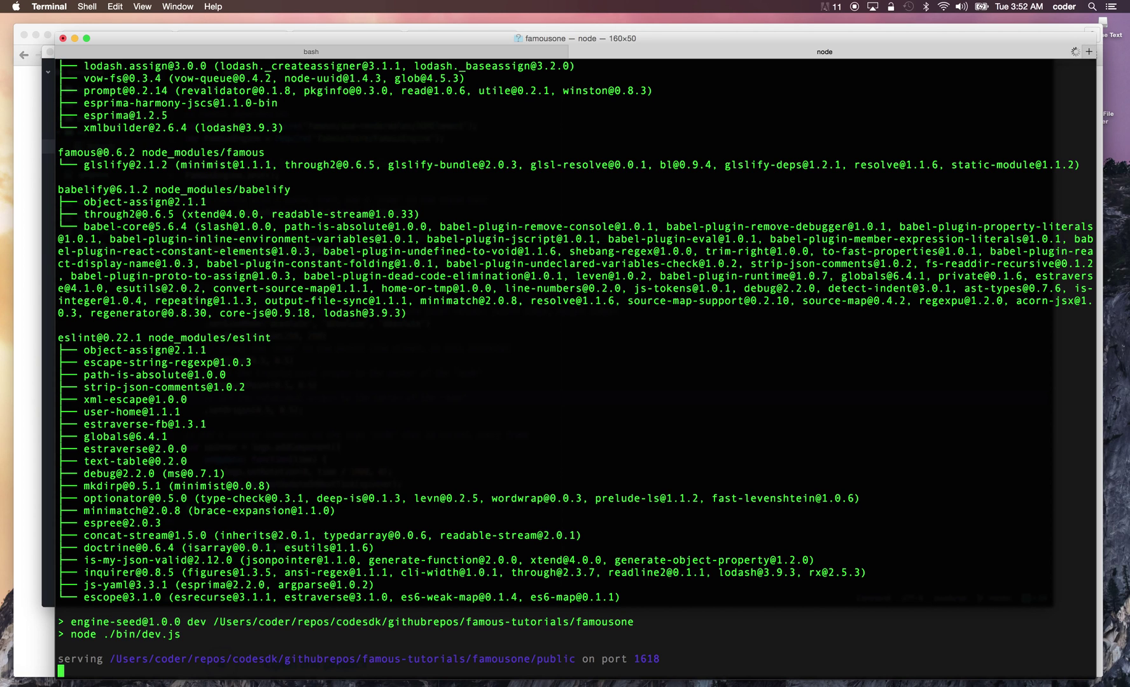
key("super+Tab")
- Load localhost:1618 in a new Chrome tab to see the spinning Famous logo
key("Tab")
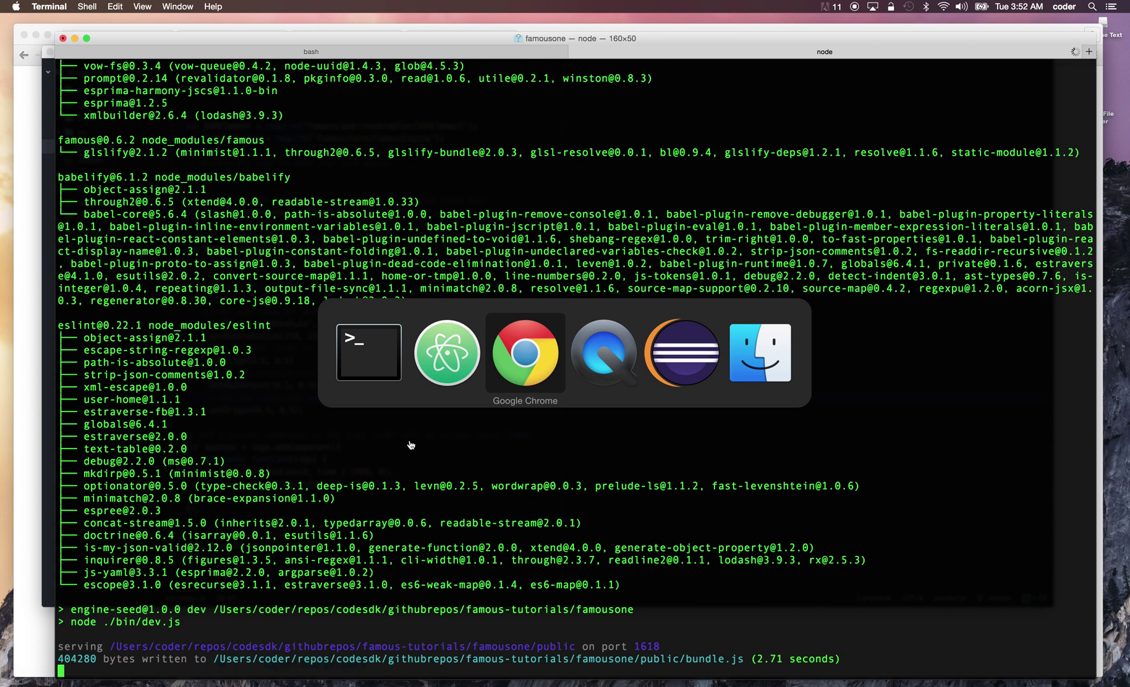
key("super")
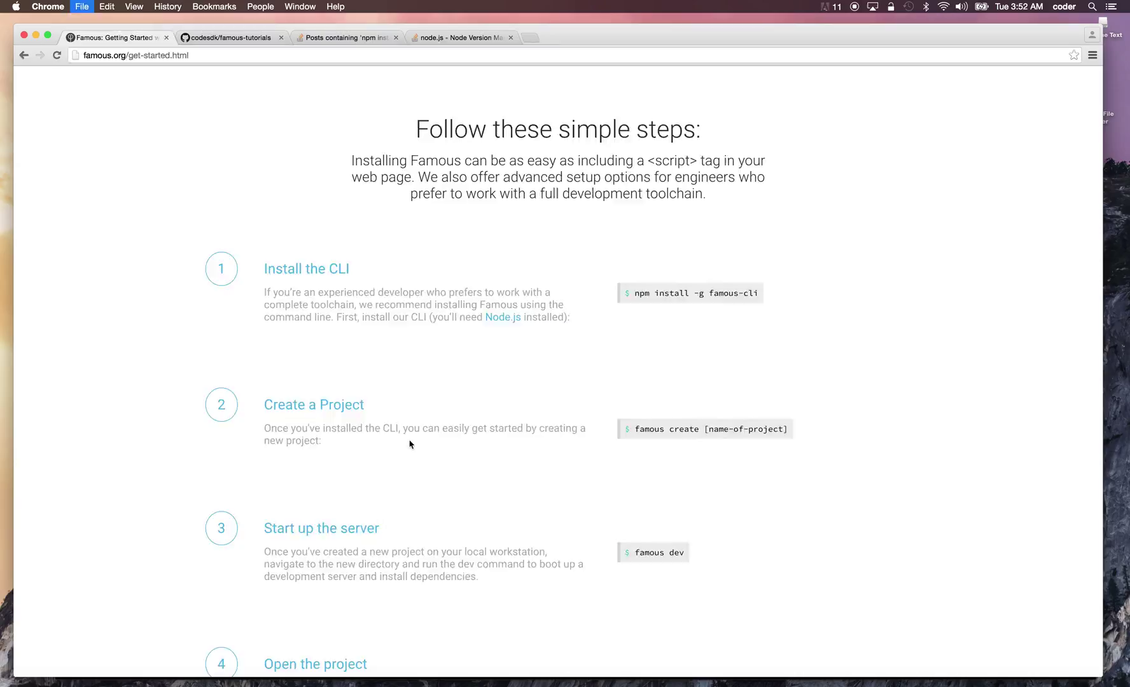
key("super+t")
type("localhost")
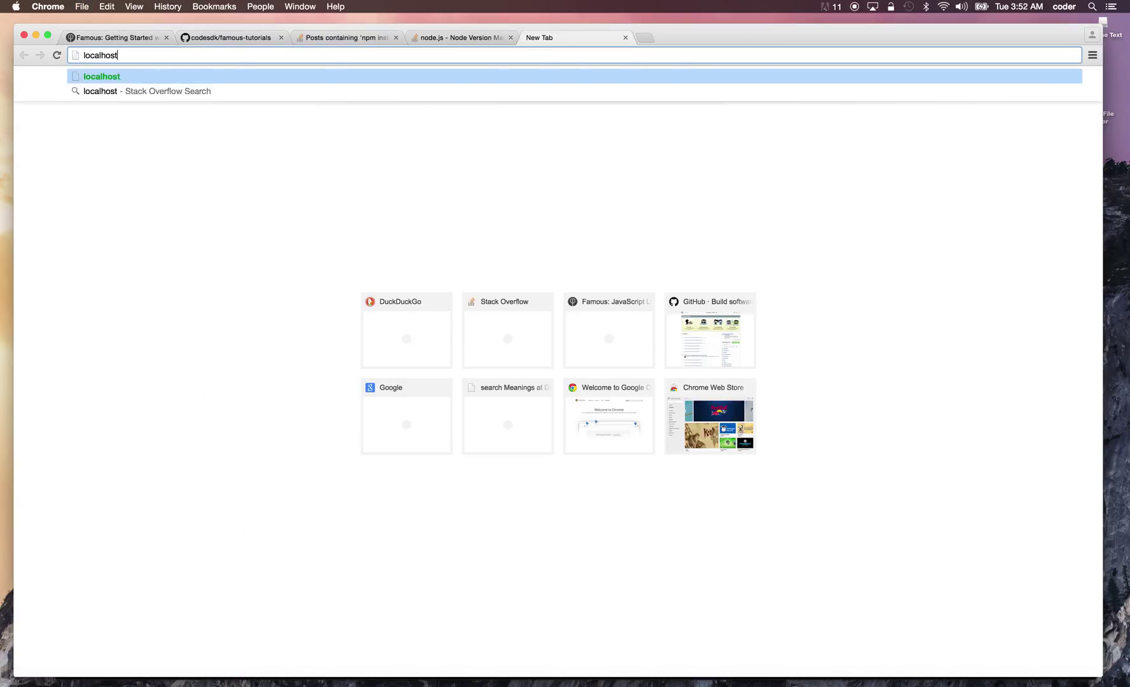
type(":1618")
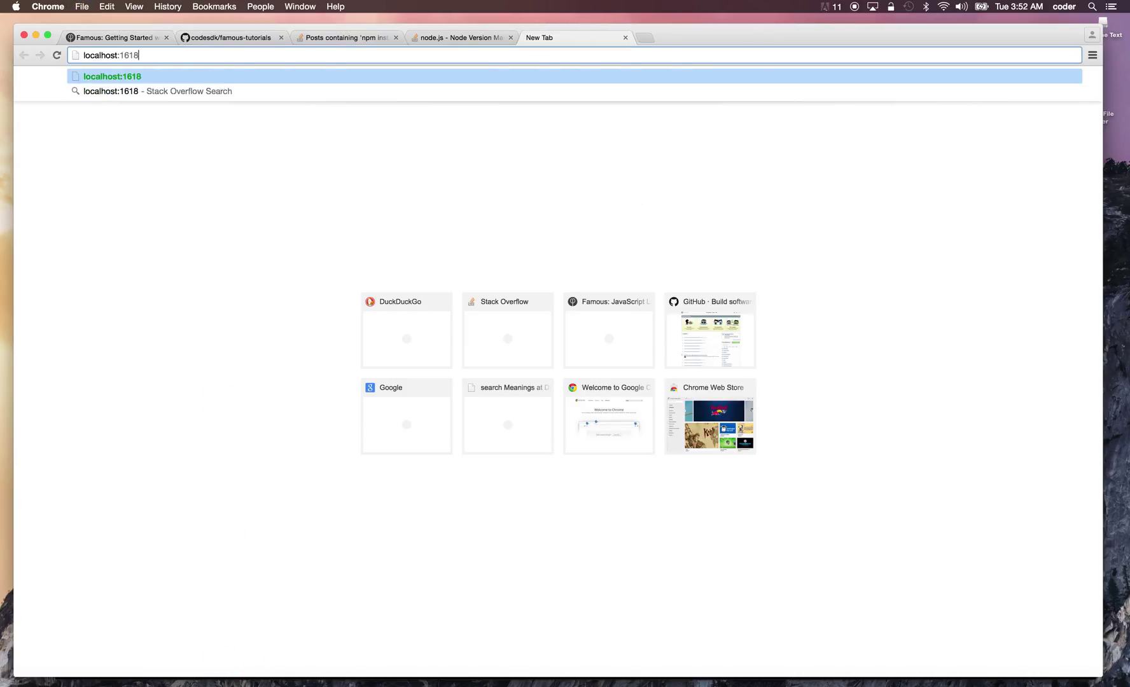
key("Return")
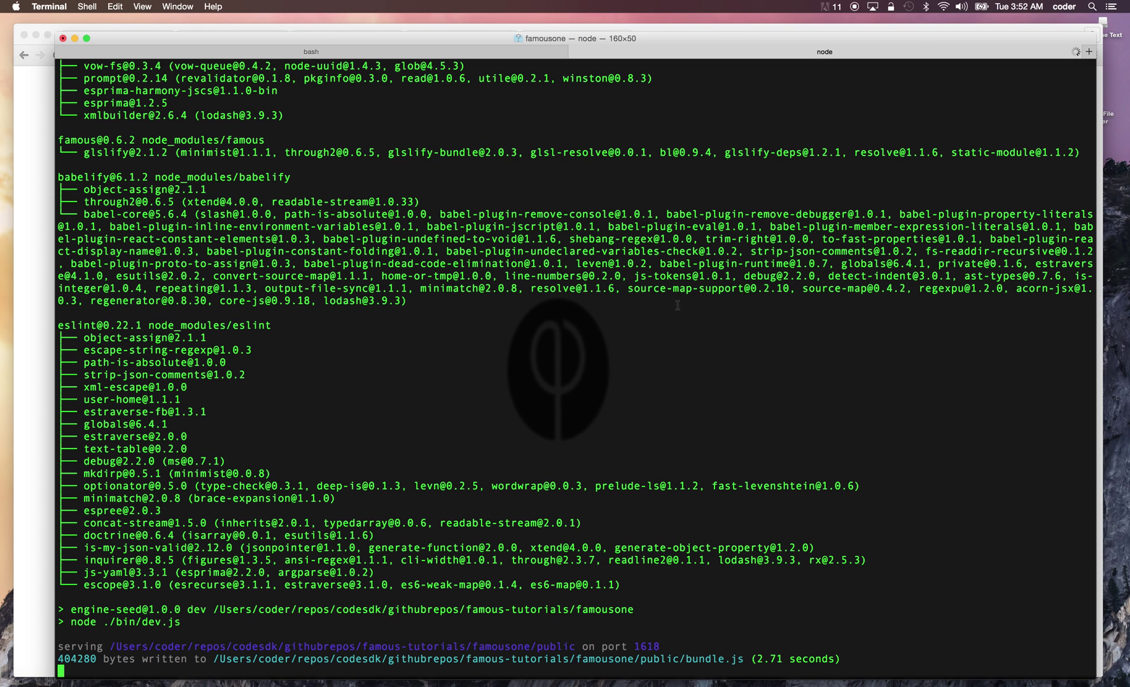
key("super+Tab")
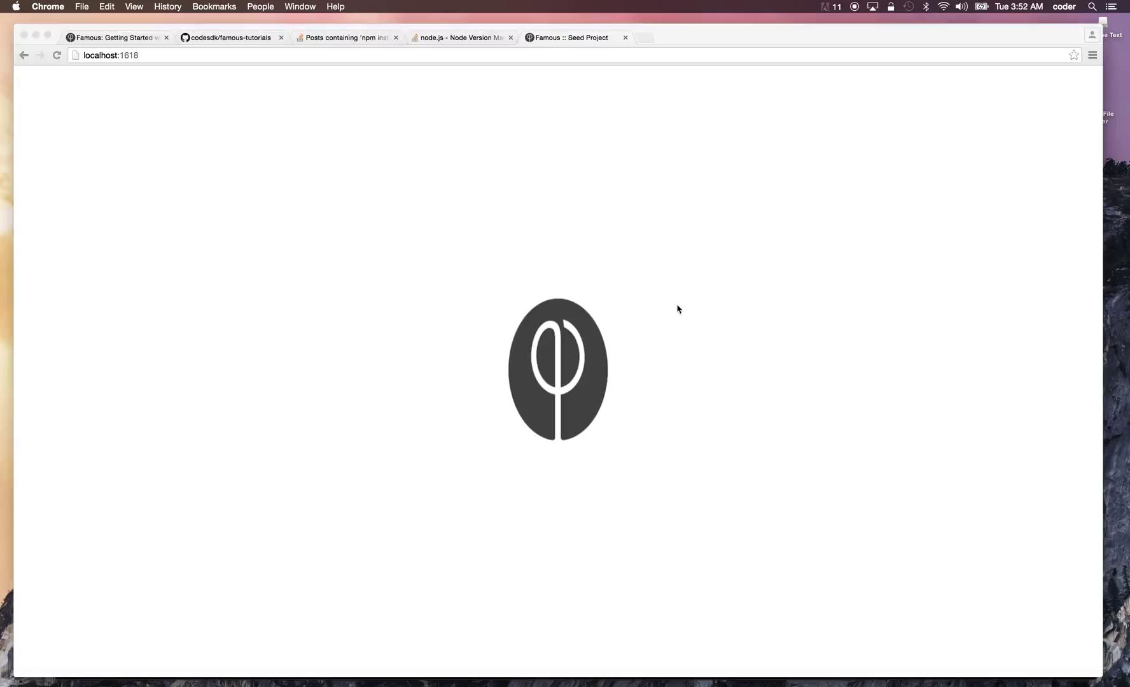